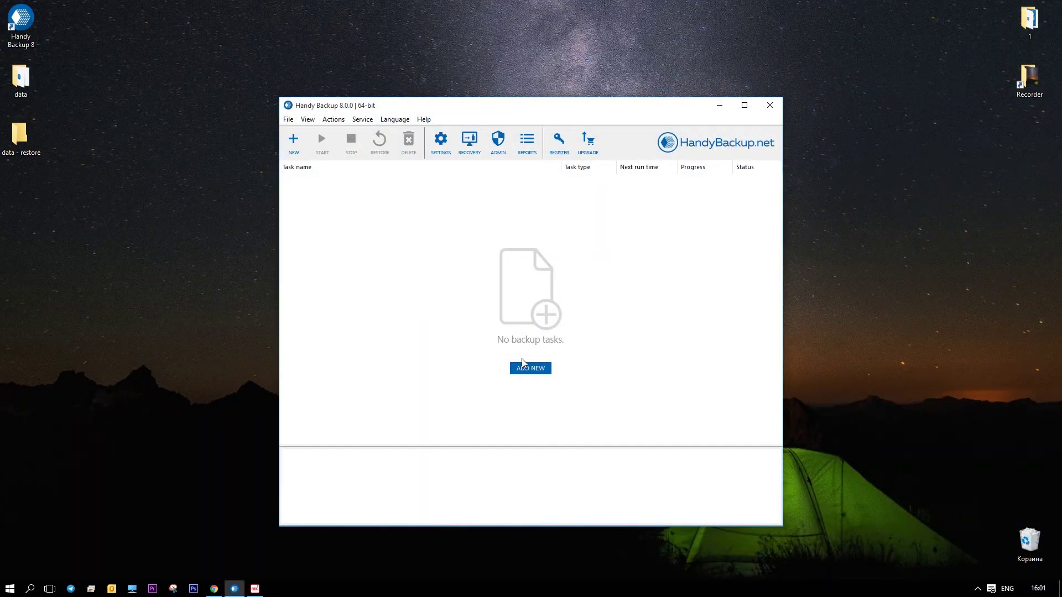
Step: Start a new task from the empty task list, opening the New Task Wizard
left_click(537, 378)
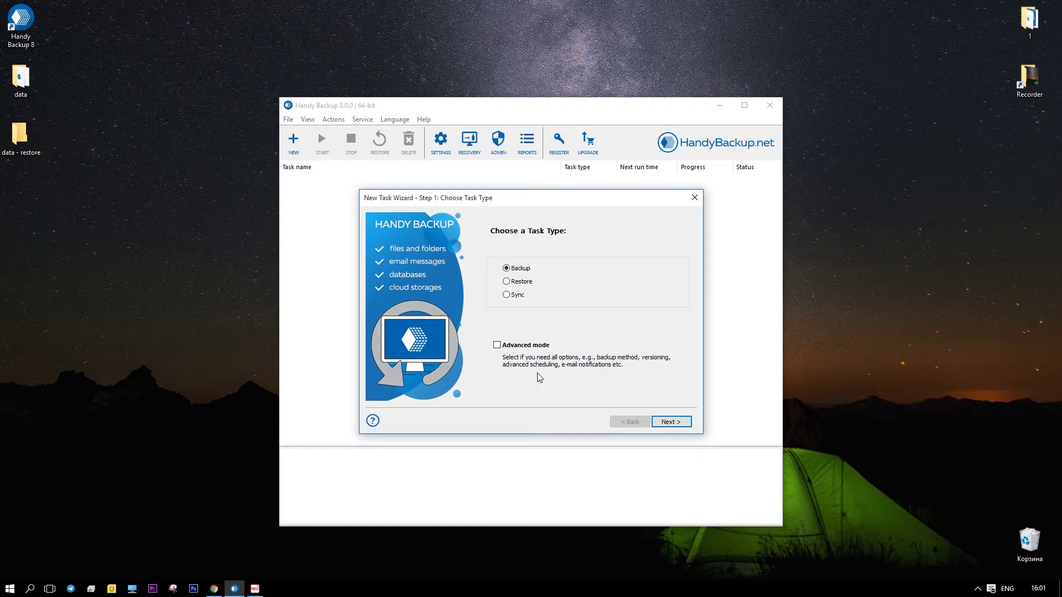
Step: Keep the Backup task type and make My Desktop\data the backup source
left_click(680, 423)
scroll(389, 319, "down", 1)
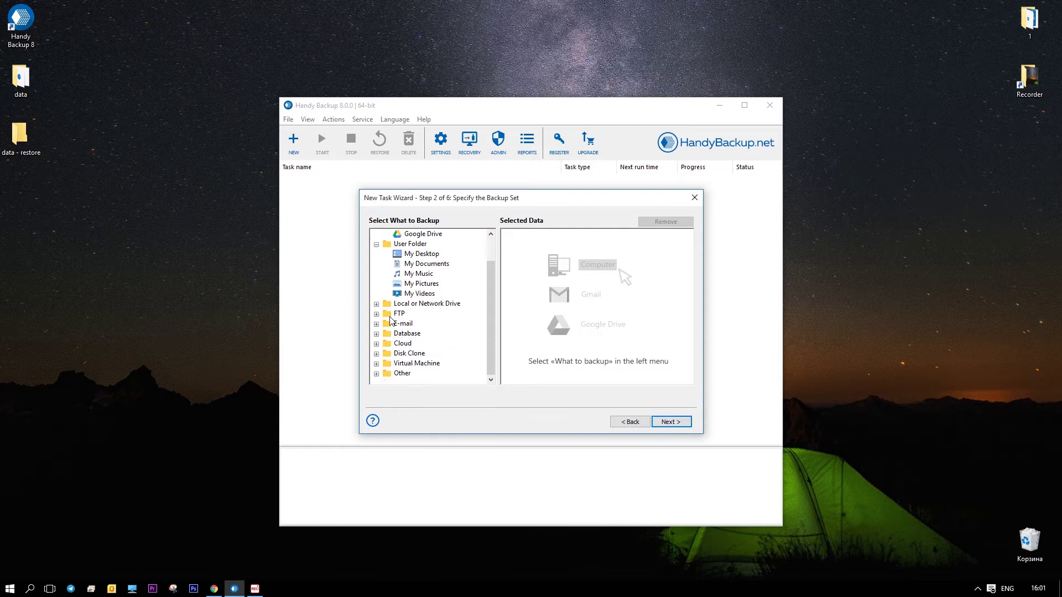
double_click(432, 253)
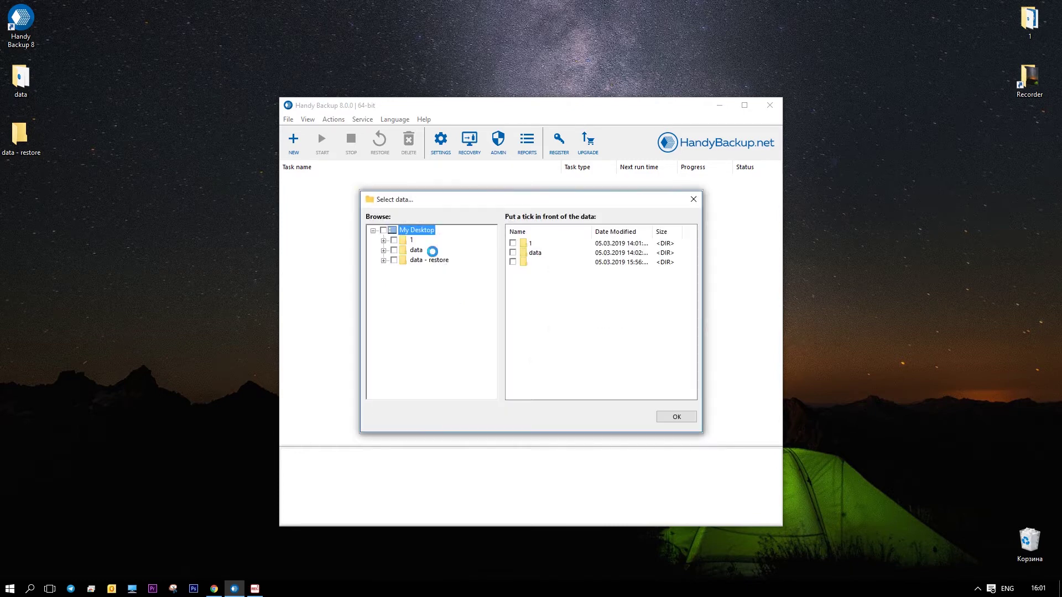
left_click(513, 252)
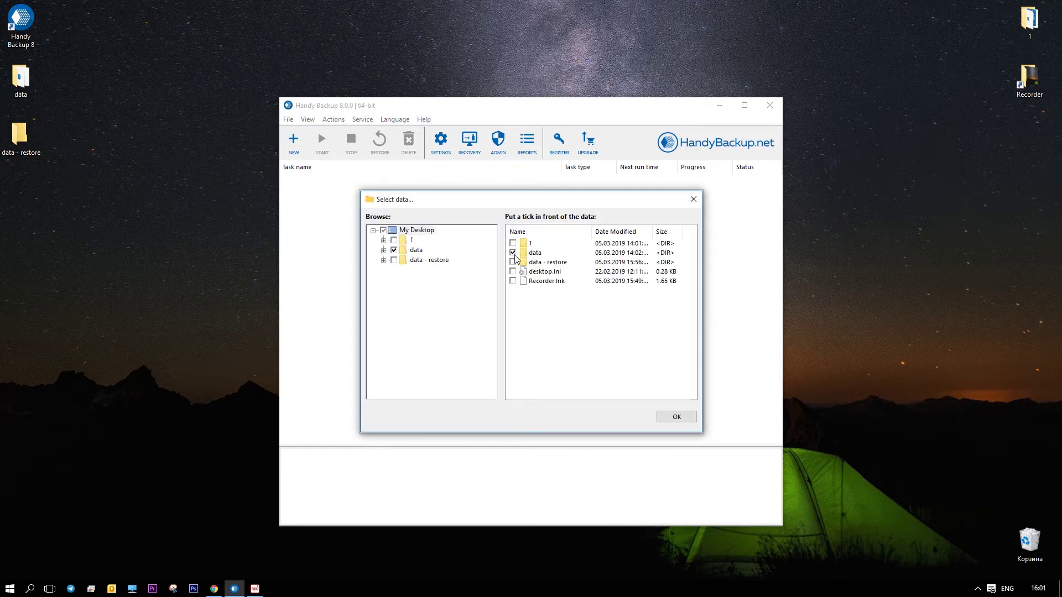
left_click(694, 423)
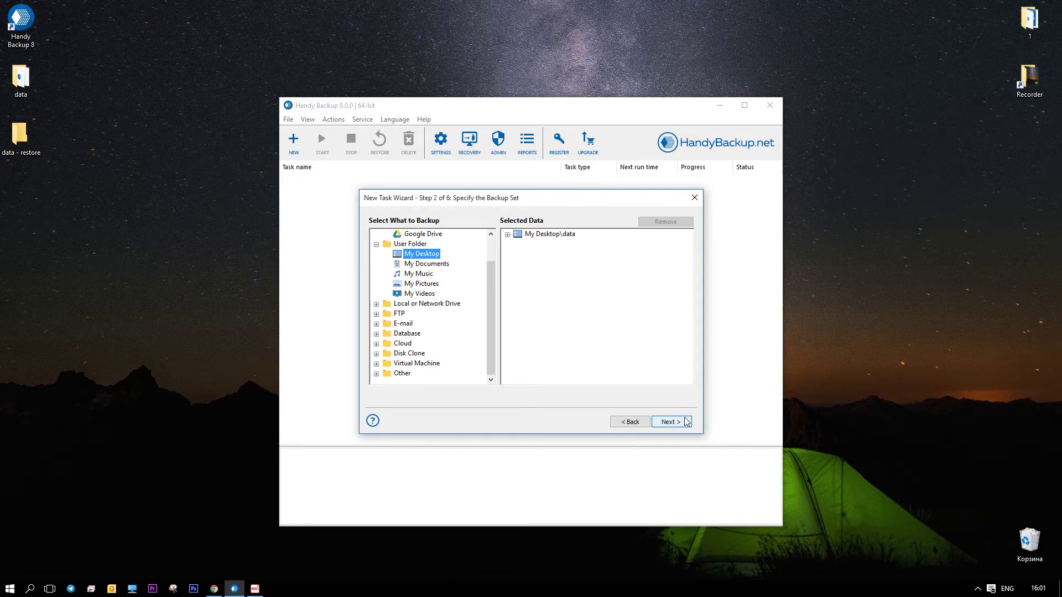
left_click(562, 237)
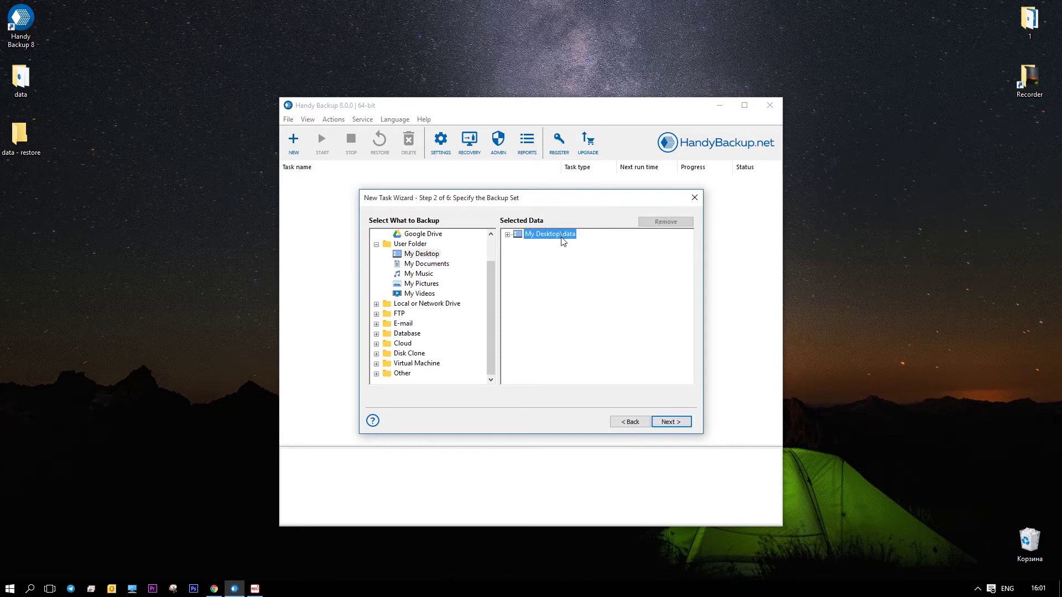
Step: Choose OneDrive as the backup storage and start creating a new connection
left_click(670, 422)
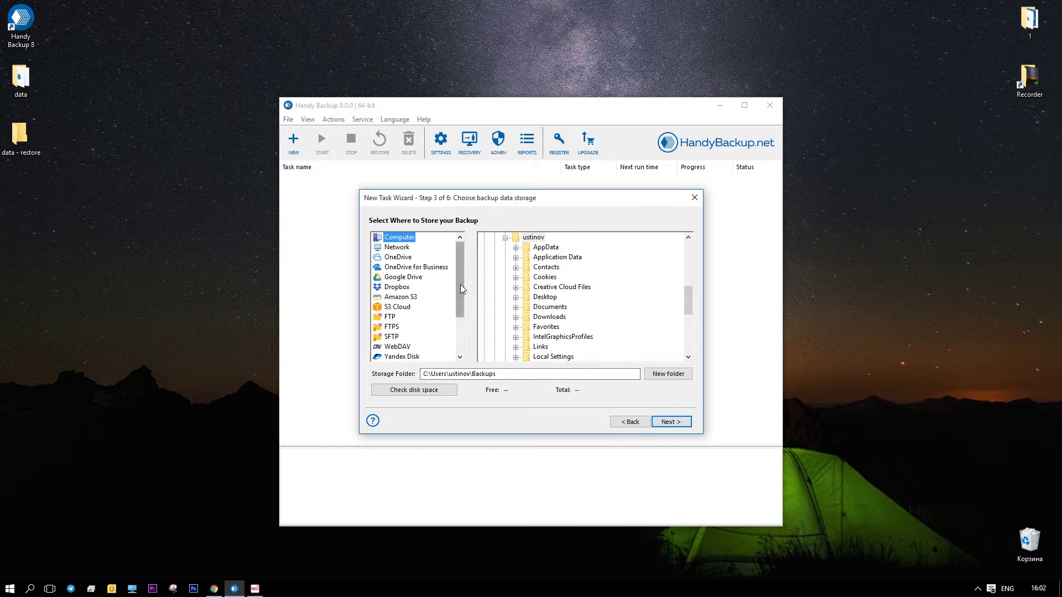
mouse_move(459, 296)
left_mouse_down()
mouse_move(460, 334)
mouse_move(459, 282)
left_mouse_up()
left_click(397, 258)
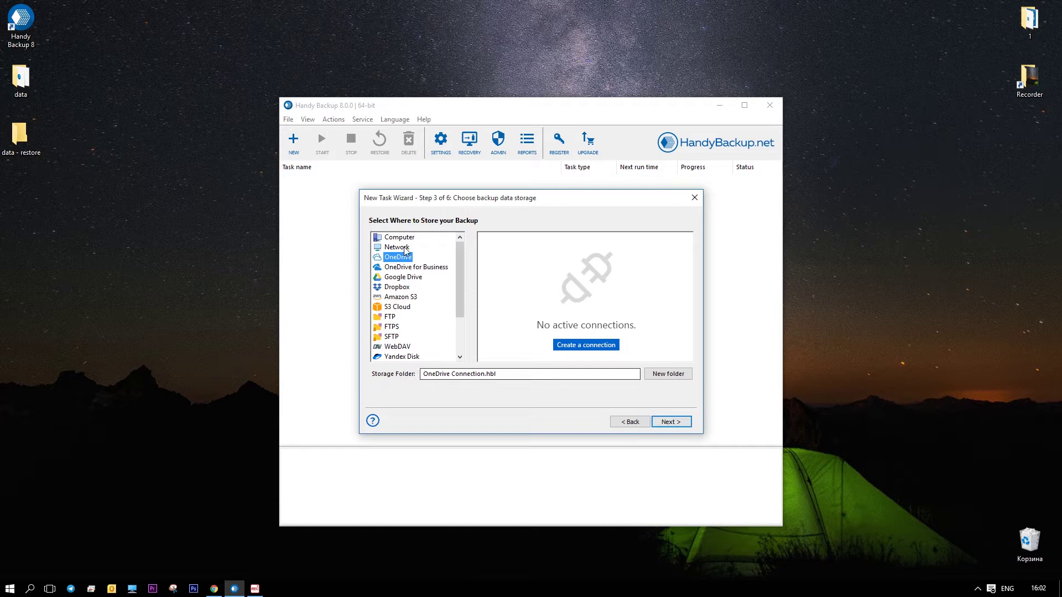
left_click(401, 268)
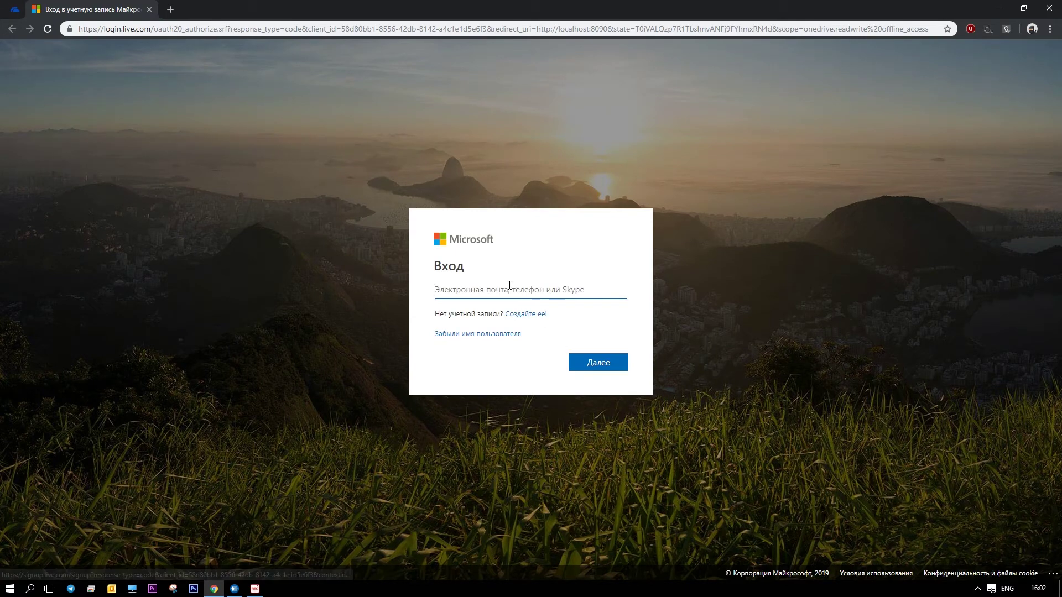
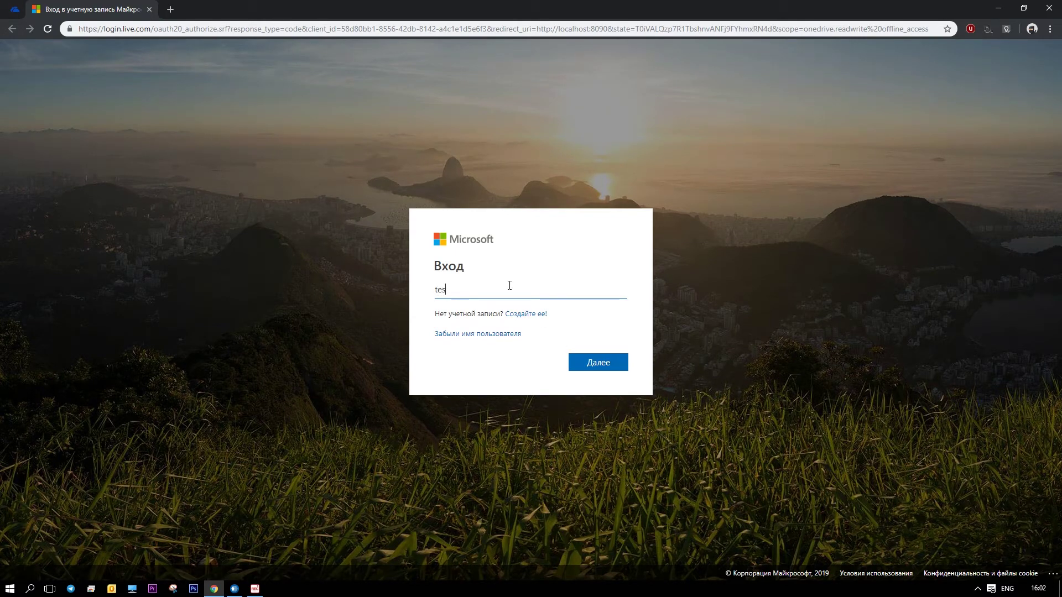
Step: Submit the Microsoft account email to proceed to password entry
left_click(599, 362)
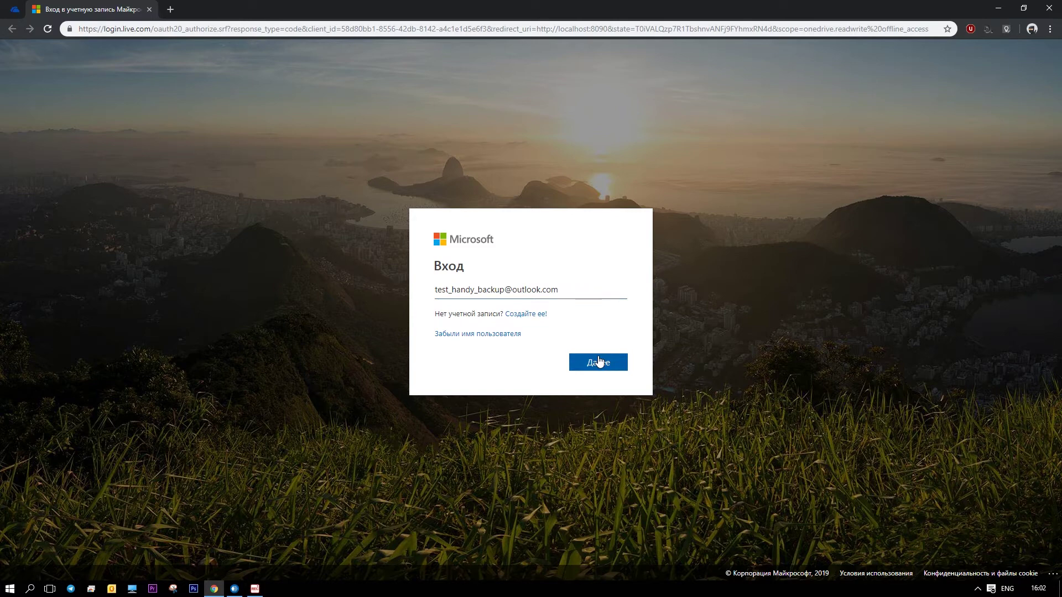
type("•")
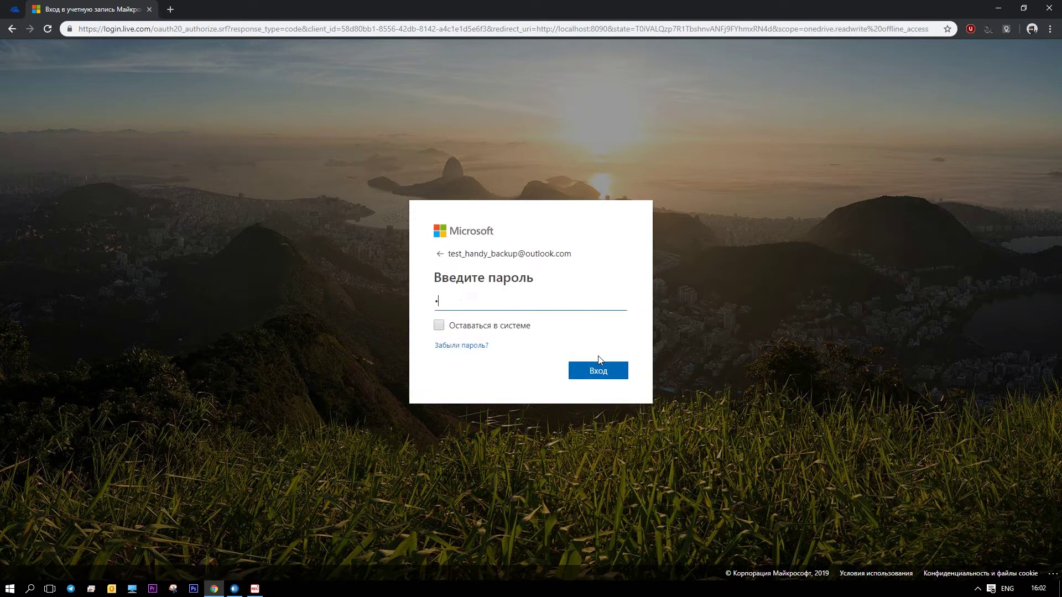
type("••")
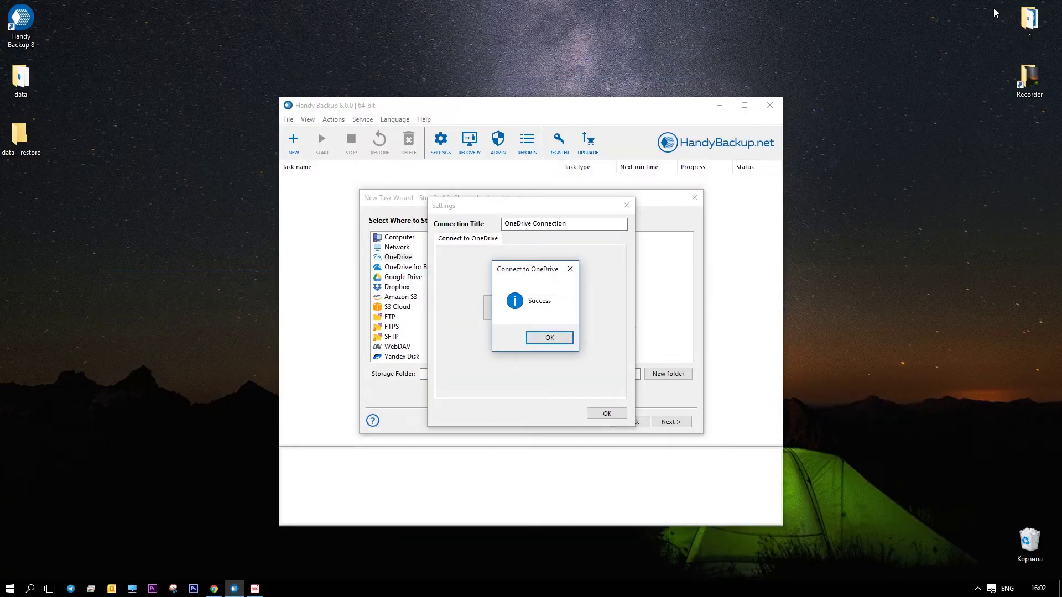
Step: Use OneDrive Connection.hbl as storage, skipping compression, encryption and scheduling
left_click(559, 337)
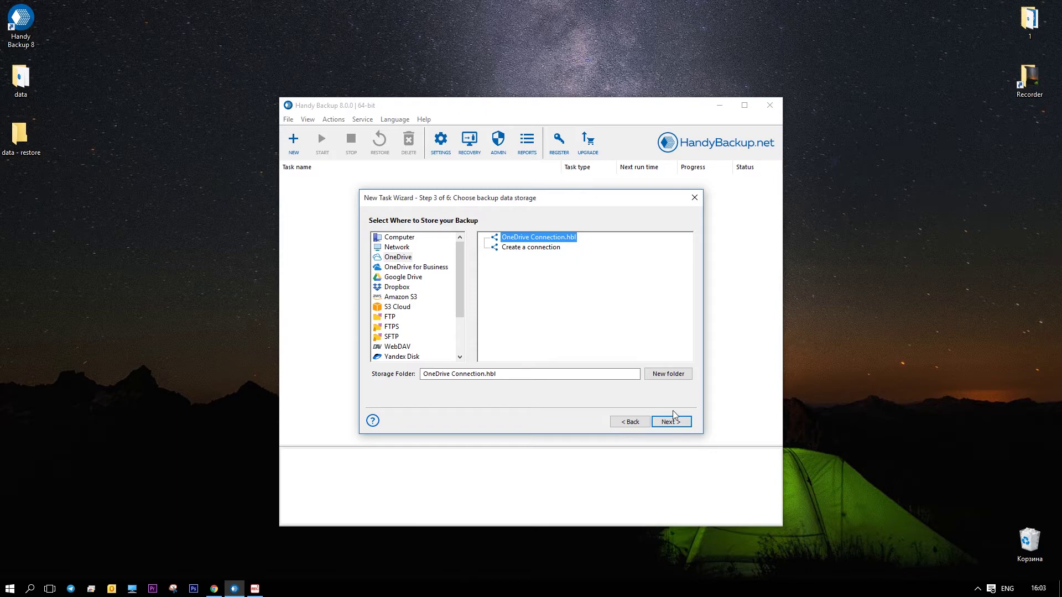
left_click(677, 422)
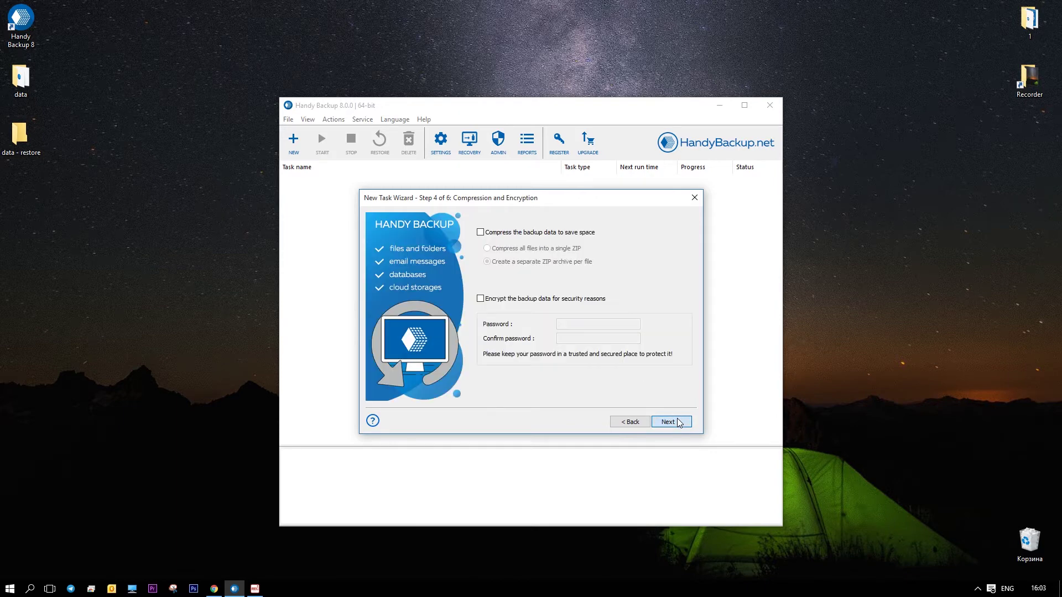
left_click(678, 424)
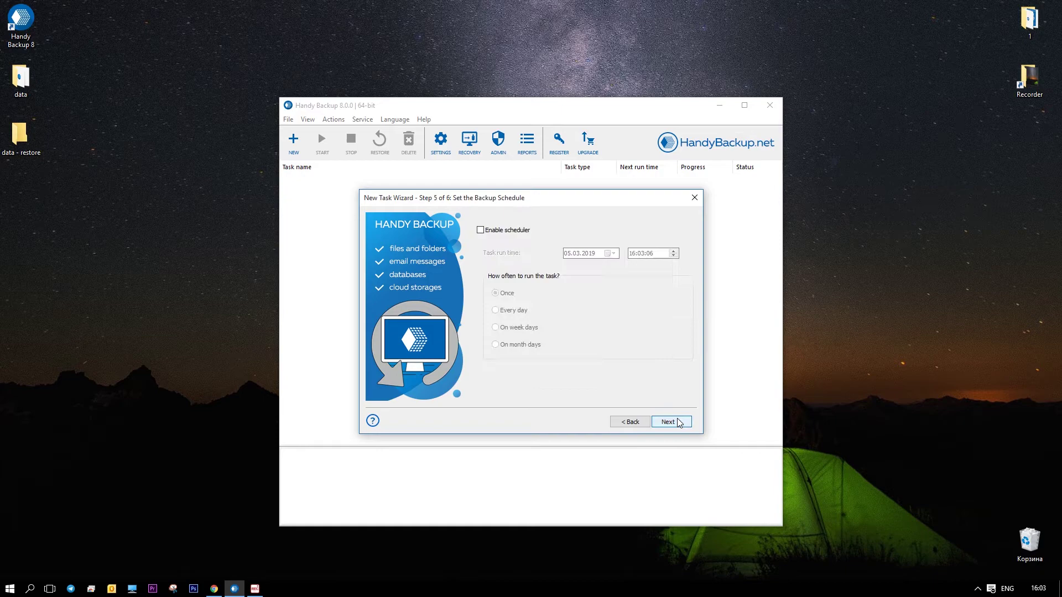
left_click(680, 424)
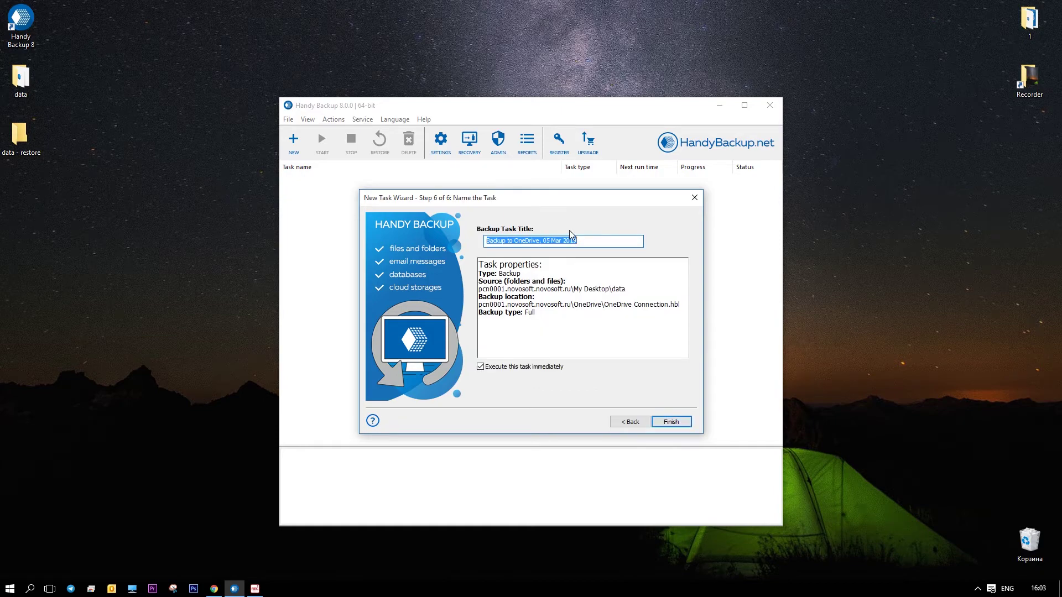
Step: Review the task's title, source, location and Full type, then finish and run it immediately
mouse_move(578, 241)
left_mouse_down()
mouse_move(485, 243)
mouse_move(520, 275)
left_mouse_up()
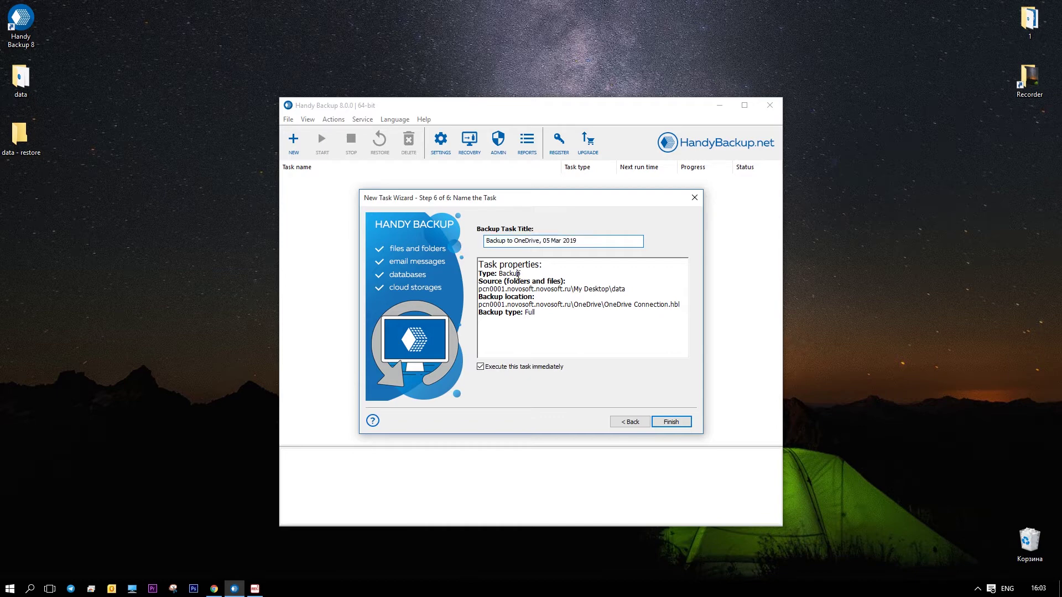
left_click_drag(626, 290, 563, 290)
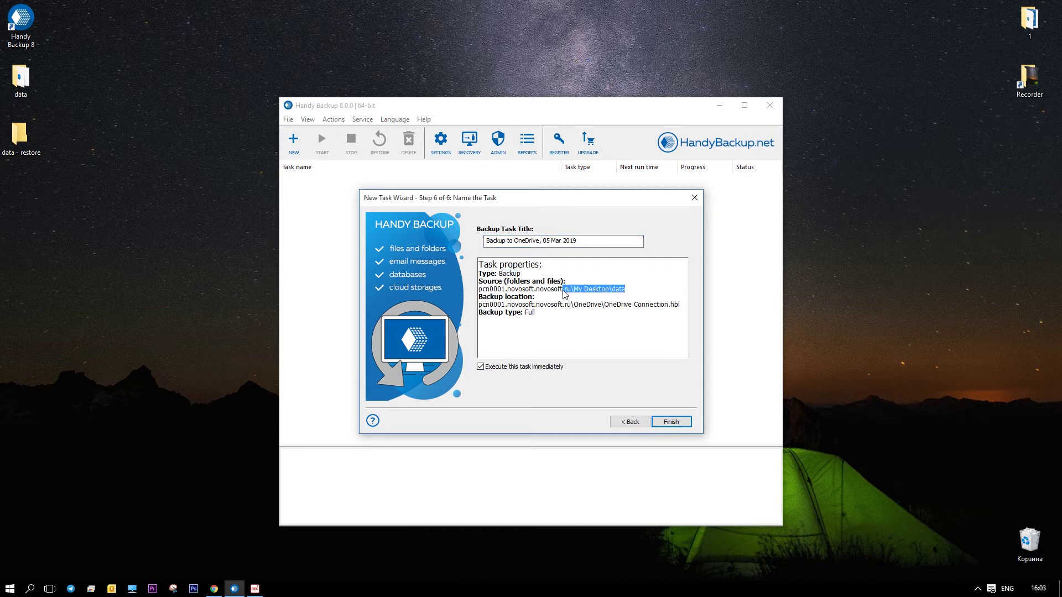
left_click_drag(670, 304, 525, 313)
left_click(535, 312)
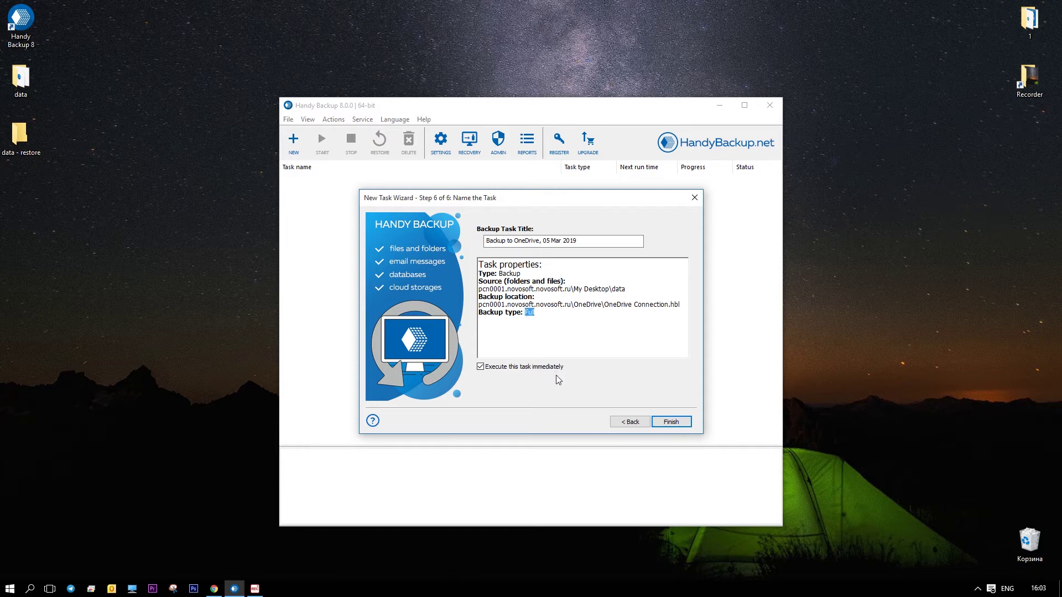
left_click(671, 423)
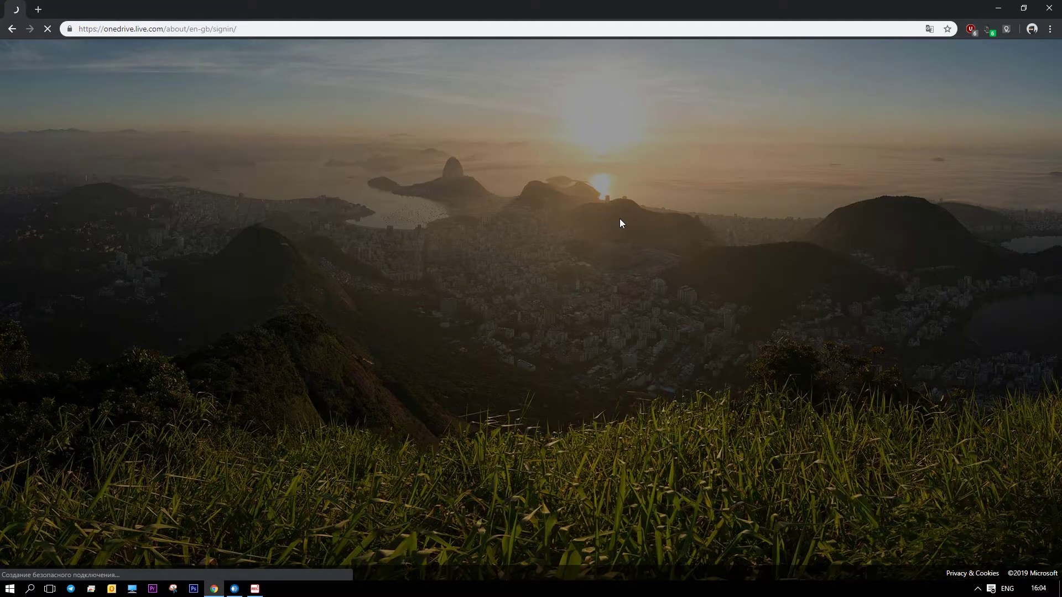
type("outlook")
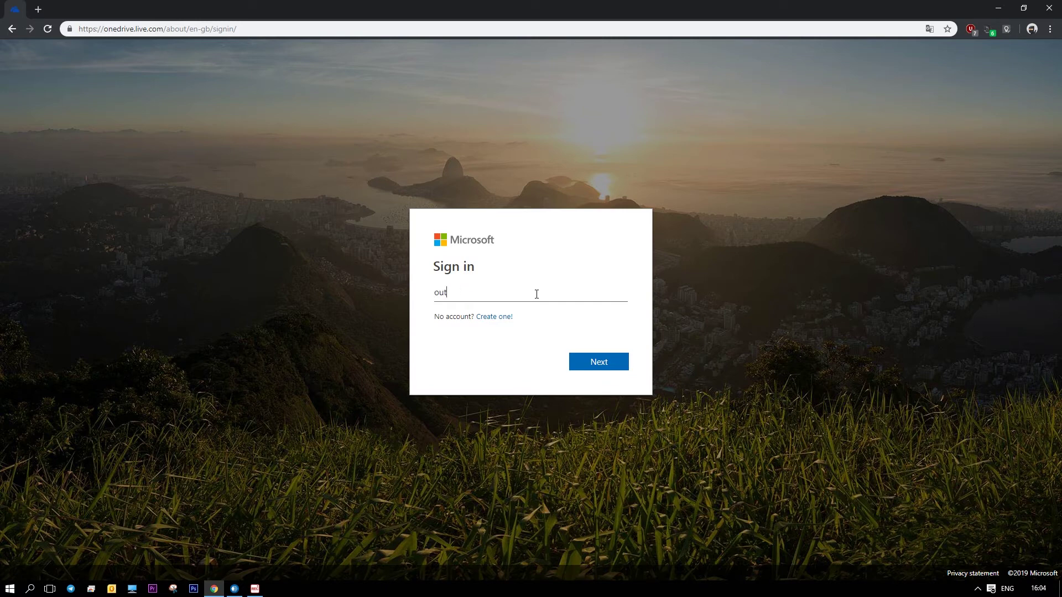
Step: Clear the mistyped email in the OneDrive sign-in field
key("BackSpace")
key("BackSpace")
key("BackSpace")
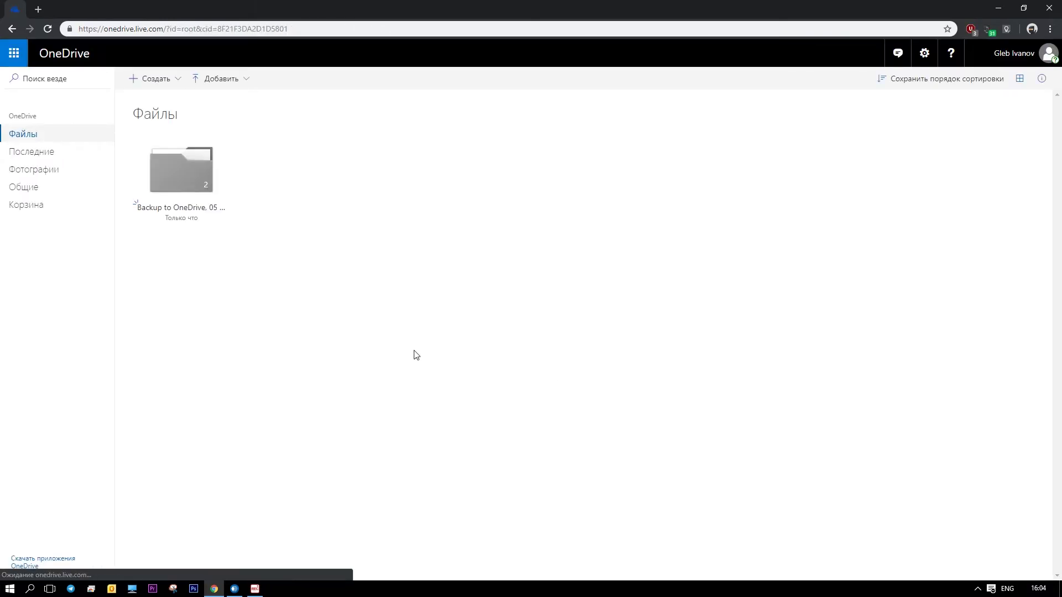
Step: Browse into Backup to OneDrive, 05 Mar 2019 > 0 (full) and view backup.hbi
left_click(206, 215)
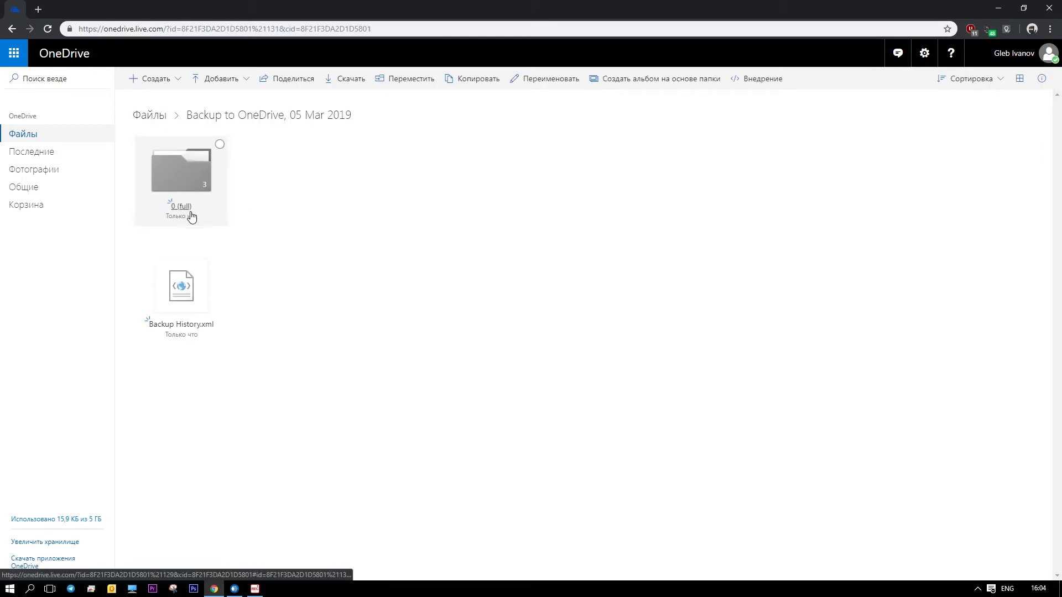
left_click(189, 213)
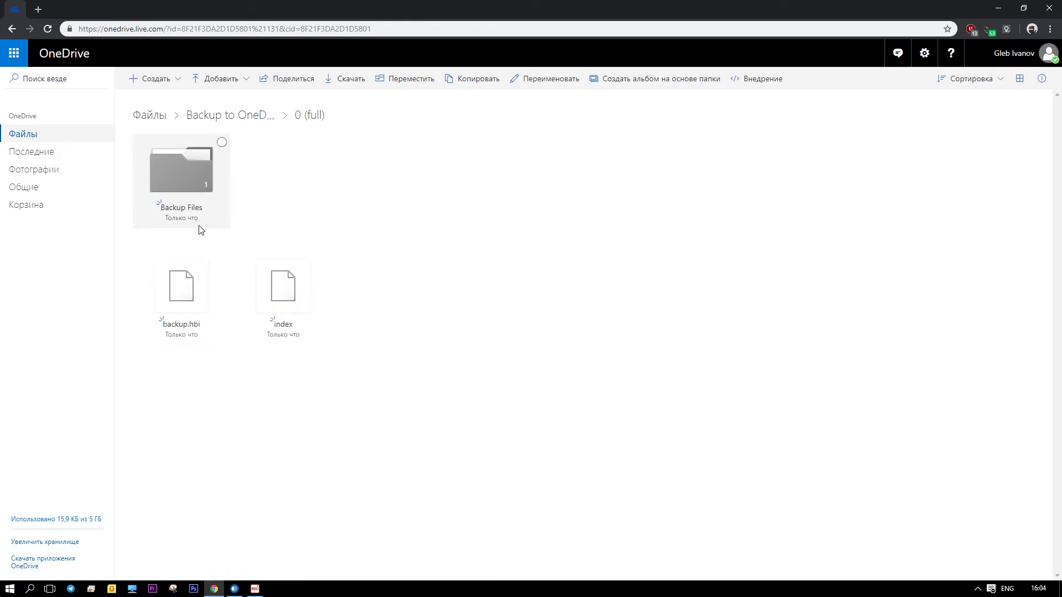
left_click(188, 300)
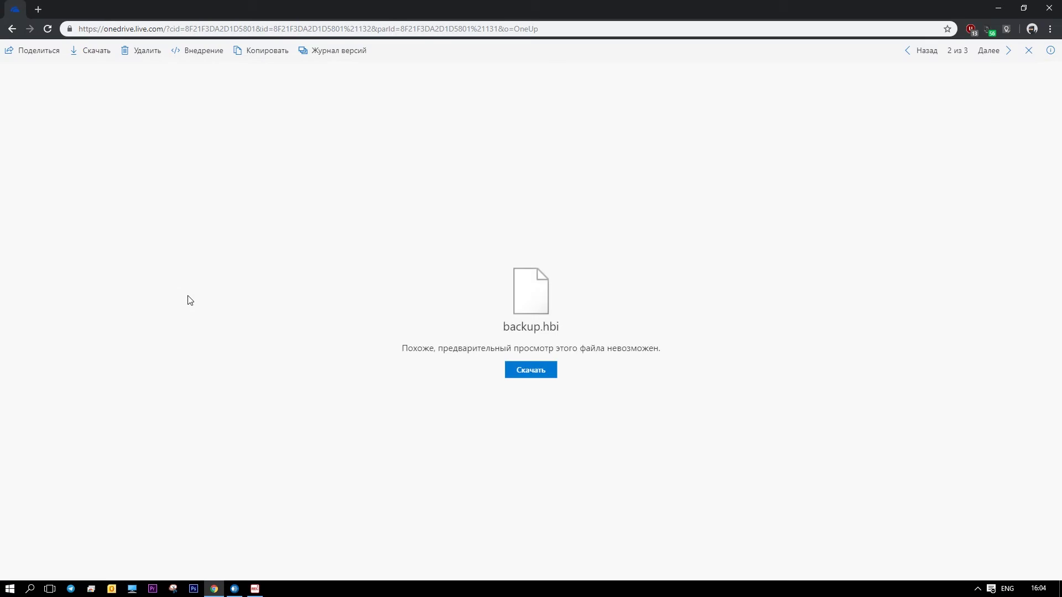
left_click(14, 33)
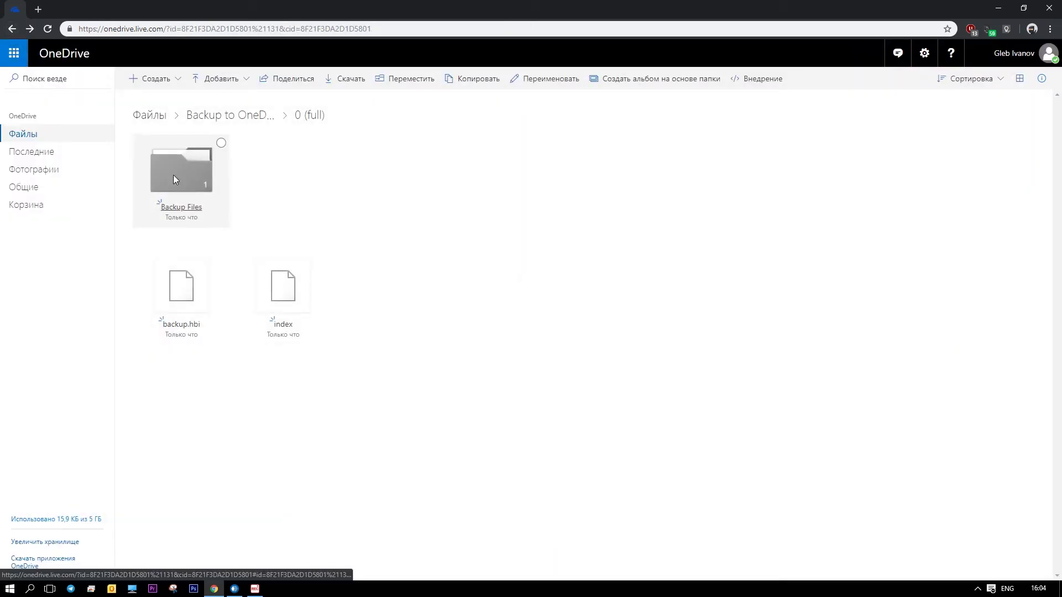
Step: Go into Backup Files > data and select all five backed-up PNG images to verify them
left_click(174, 179)
left_click(173, 180)
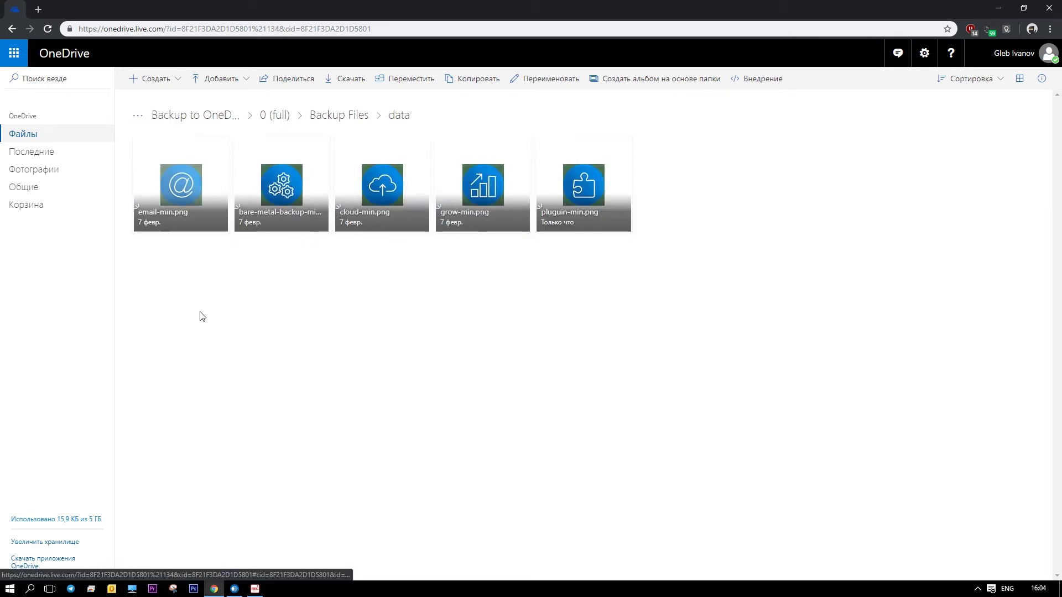
mouse_move(151, 262)
left_mouse_down()
mouse_move(674, 211)
mouse_move(692, 240)
left_mouse_up()
left_click(686, 254)
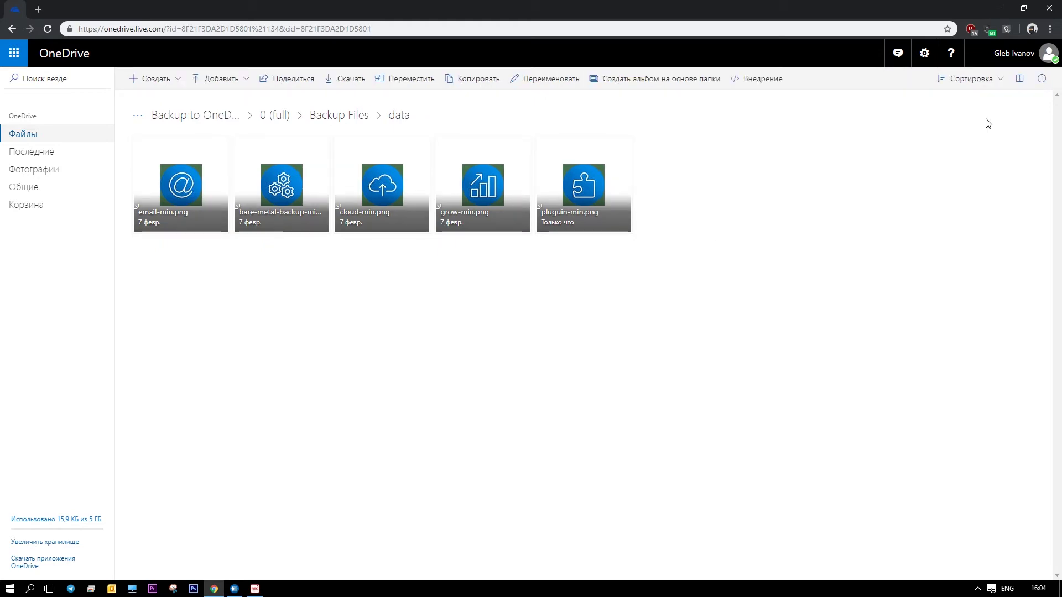
Step: Minimize the browser and start a new Restore task in Handy Backup
left_click(998, 9)
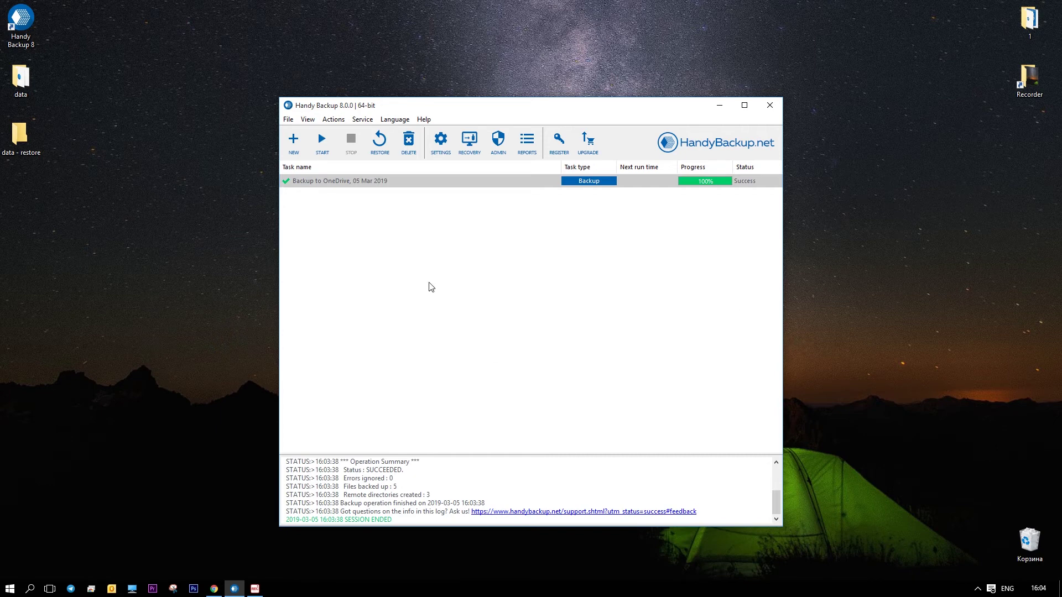
left_click(291, 153)
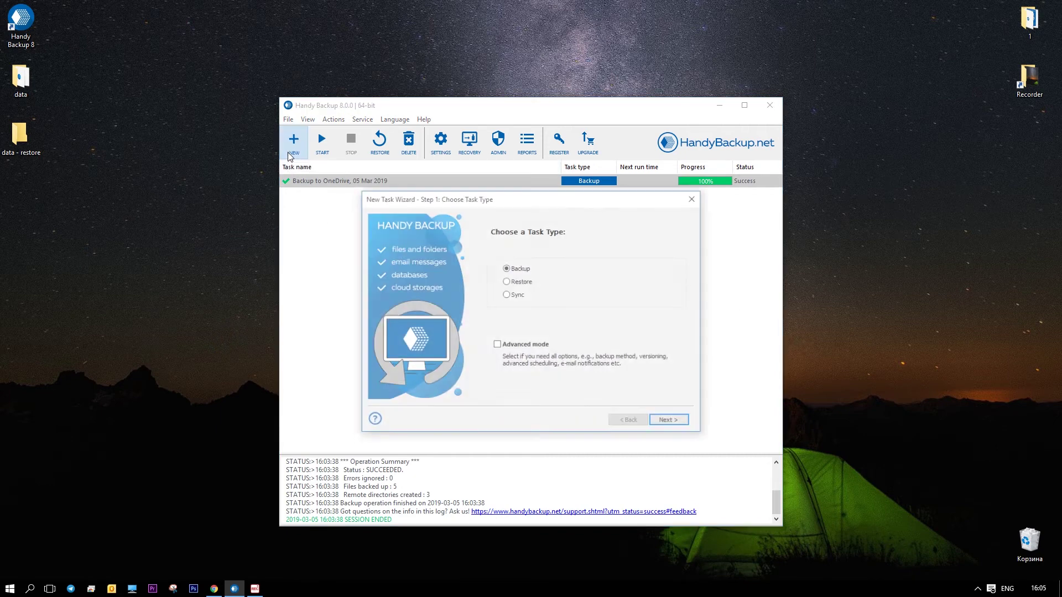
left_click(528, 285)
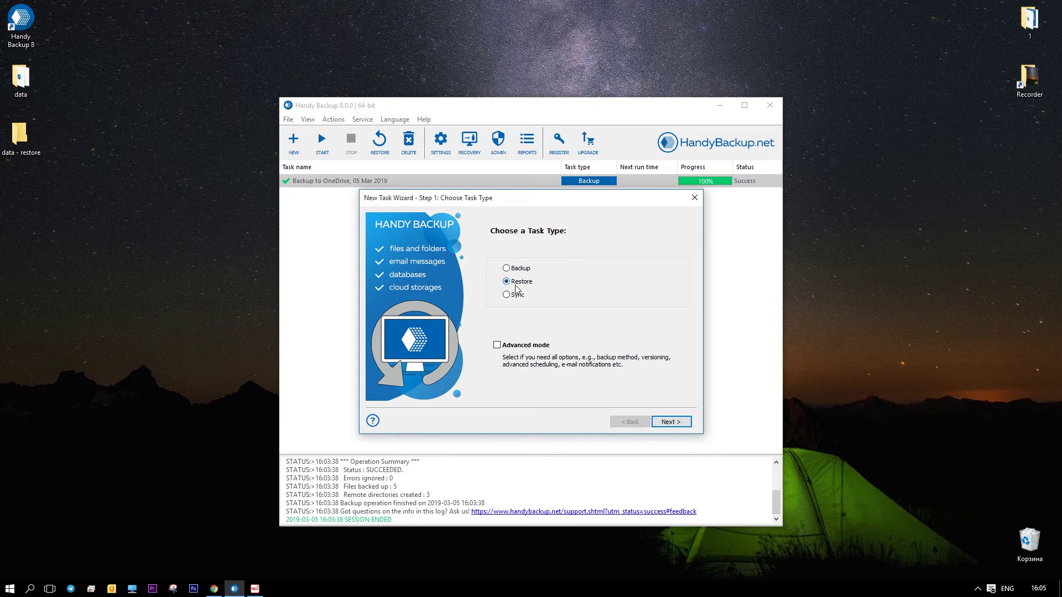
left_click(670, 422)
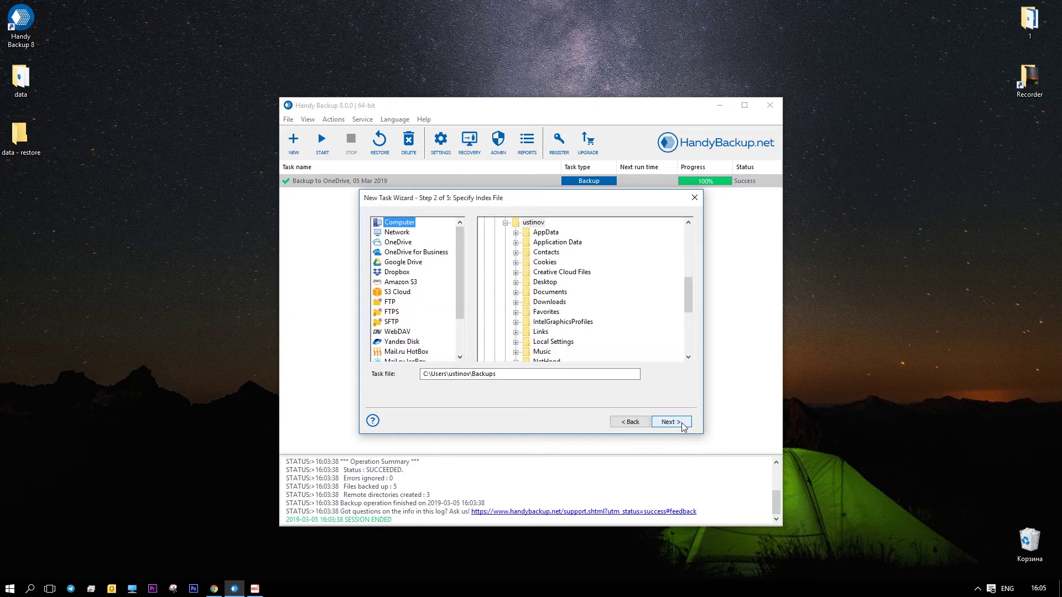
Step: Pick backup.hbi from OneDrive Connection.hbl > Backup to OneDrive > 0 (full) as the index file
left_click(398, 242)
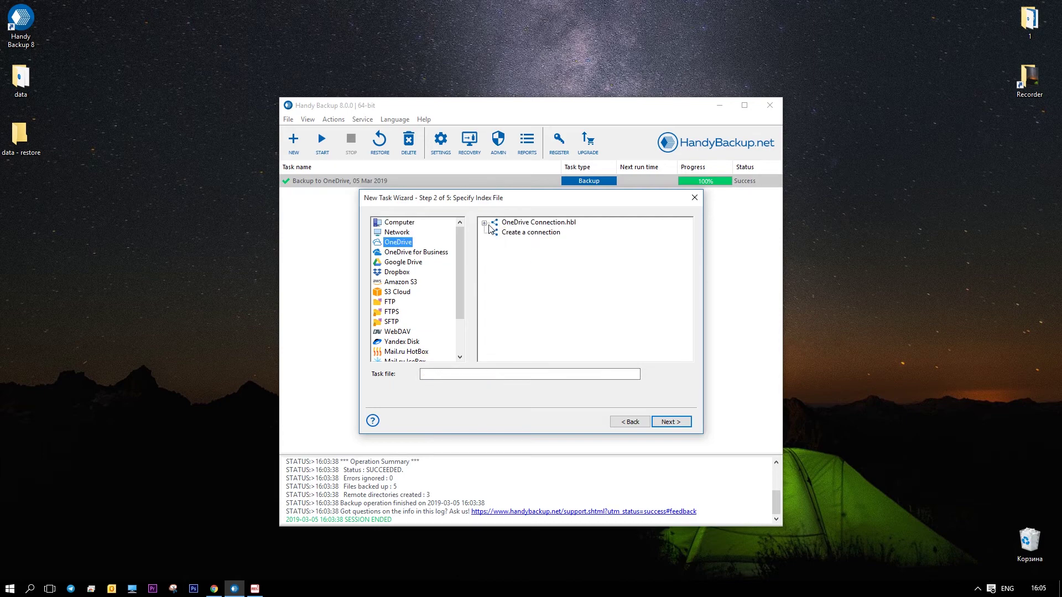
left_click(488, 225)
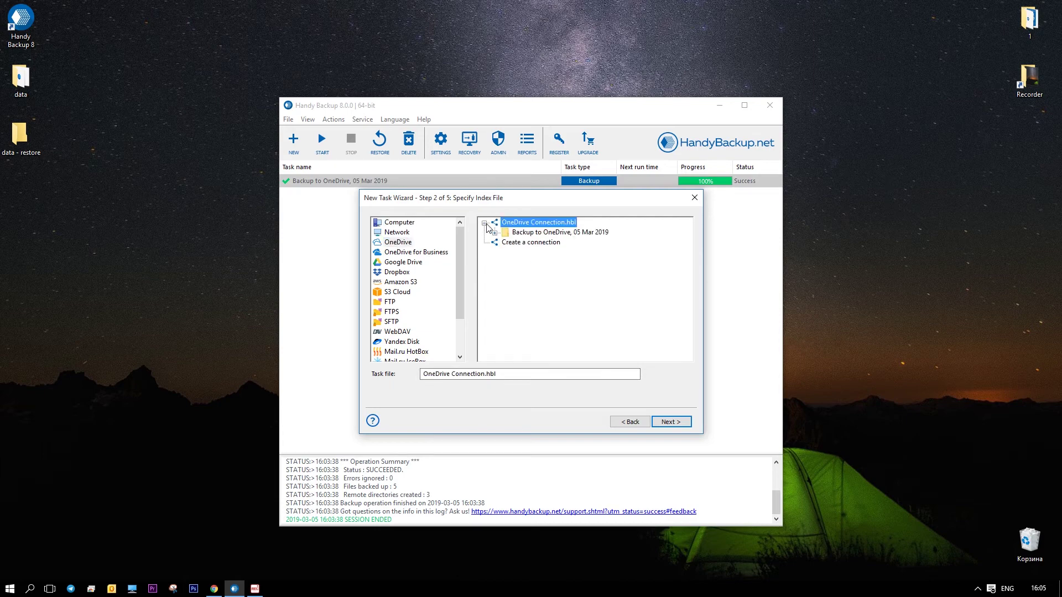
left_click(495, 234)
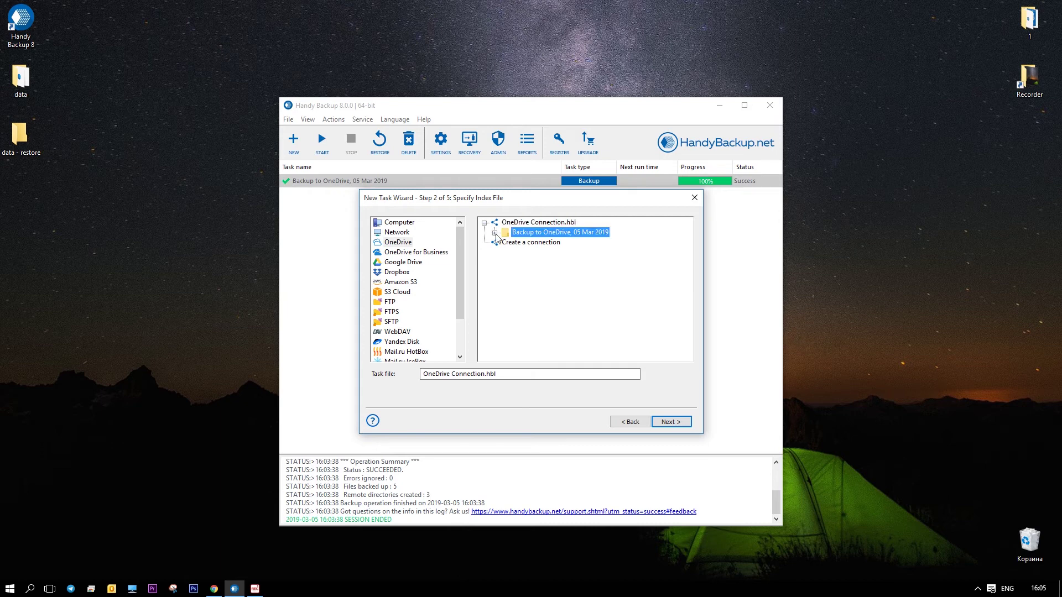
left_click(505, 242)
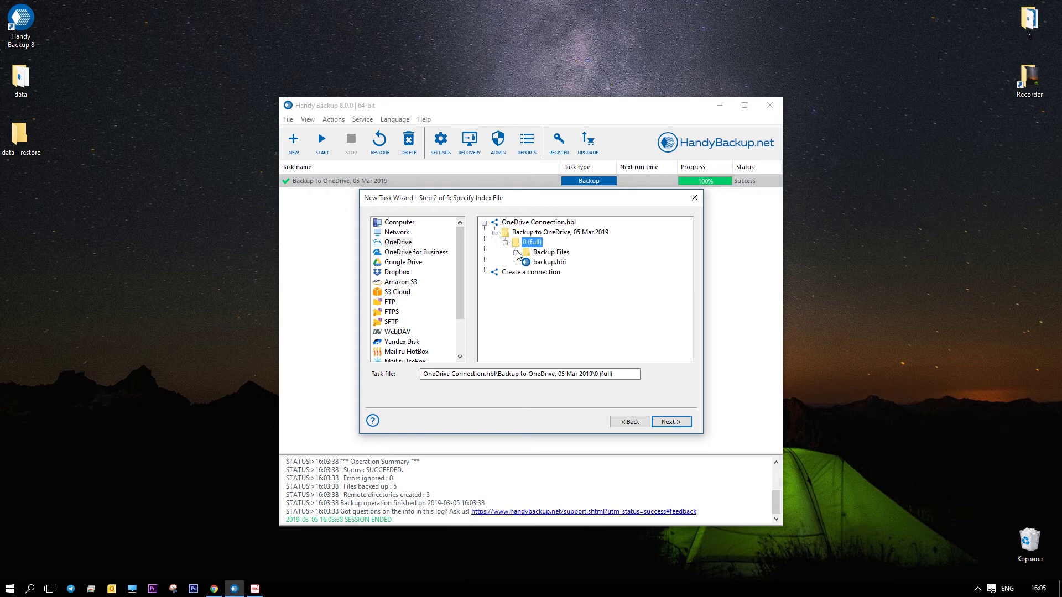
left_click(536, 262)
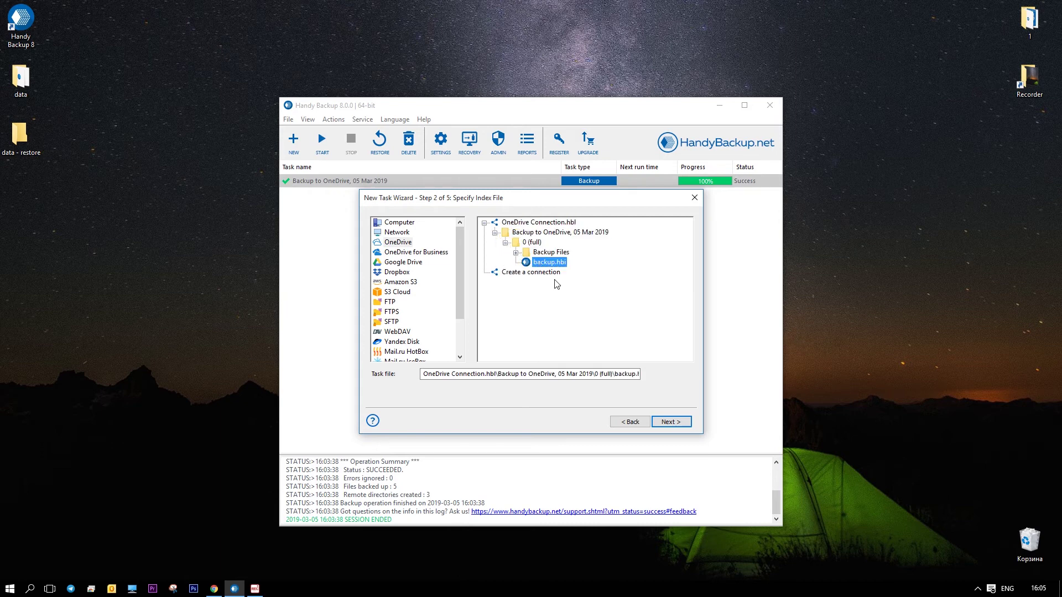
left_click(680, 425)
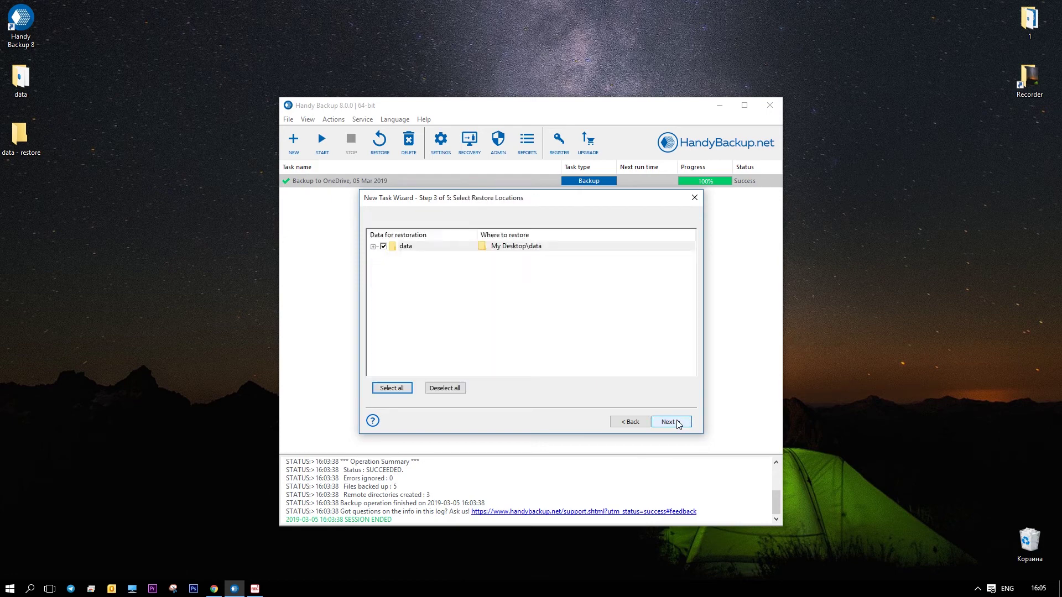
Step: Restore the data folder into My Desktop\data - restore, keeping Full restore
double_click(524, 249)
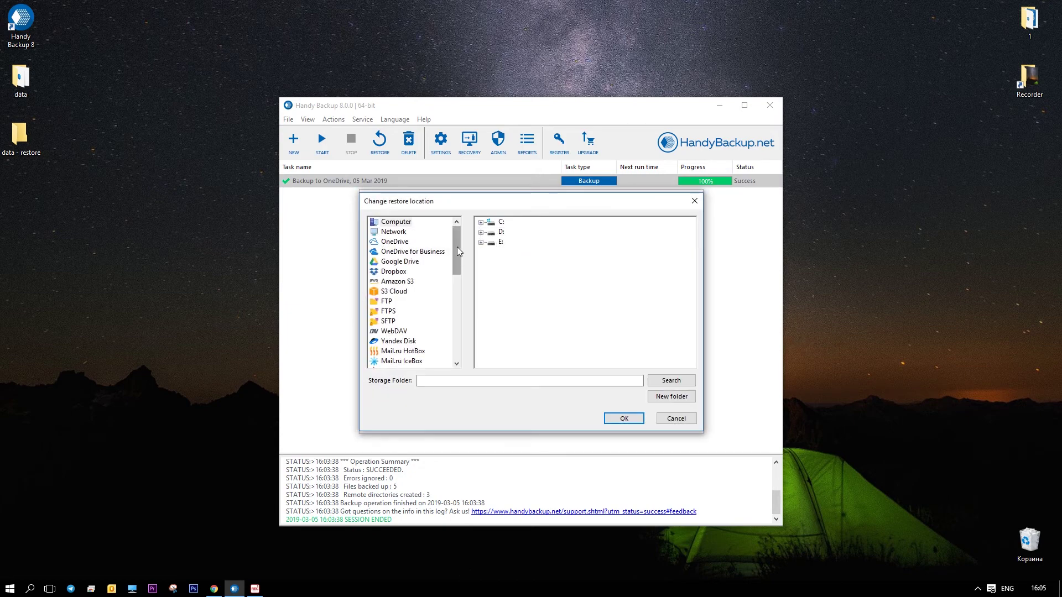
left_click_drag(457, 247, 454, 312)
left_click(415, 312)
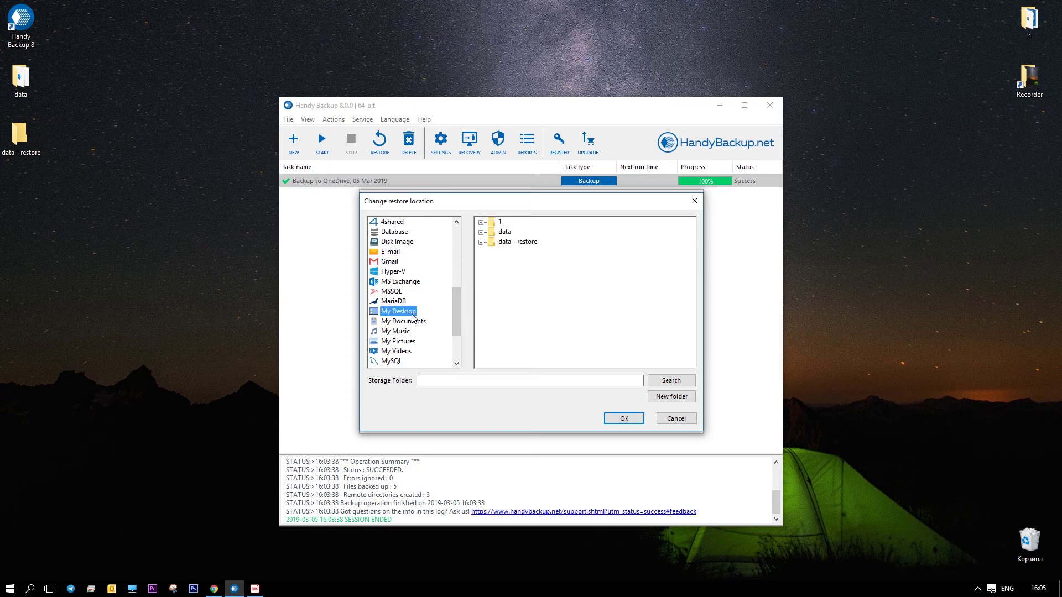
left_click(525, 246)
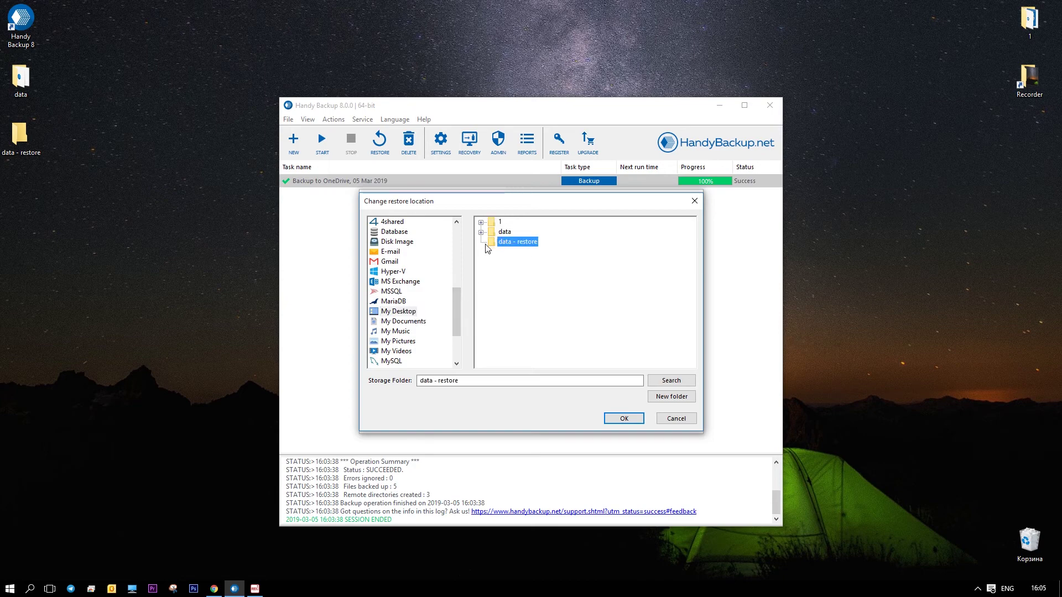
left_click(626, 420)
left_click(670, 423)
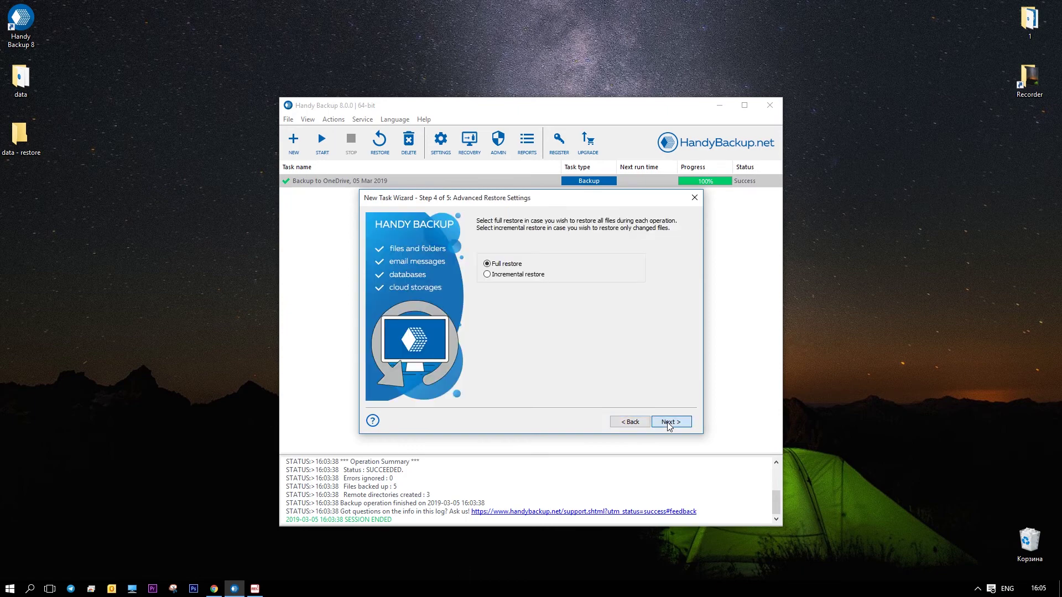
Step: Keep full restore, review the summary (Restore type, destination path, Full) and finish to run the task
left_click(669, 424)
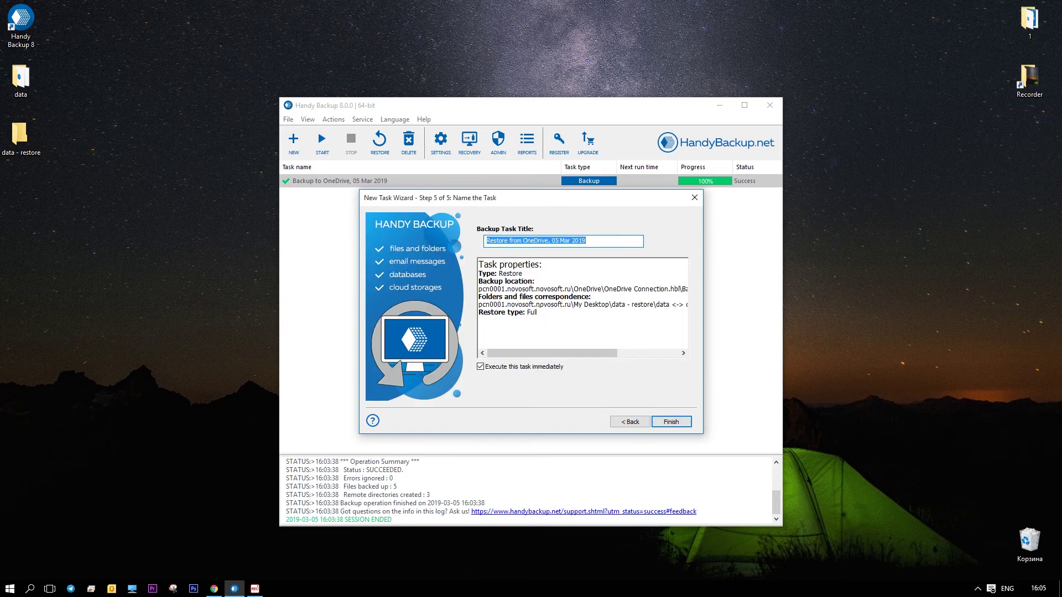
left_click_drag(498, 273, 524, 275)
left_click_drag(565, 289, 676, 292)
left_click_drag(571, 304, 684, 306)
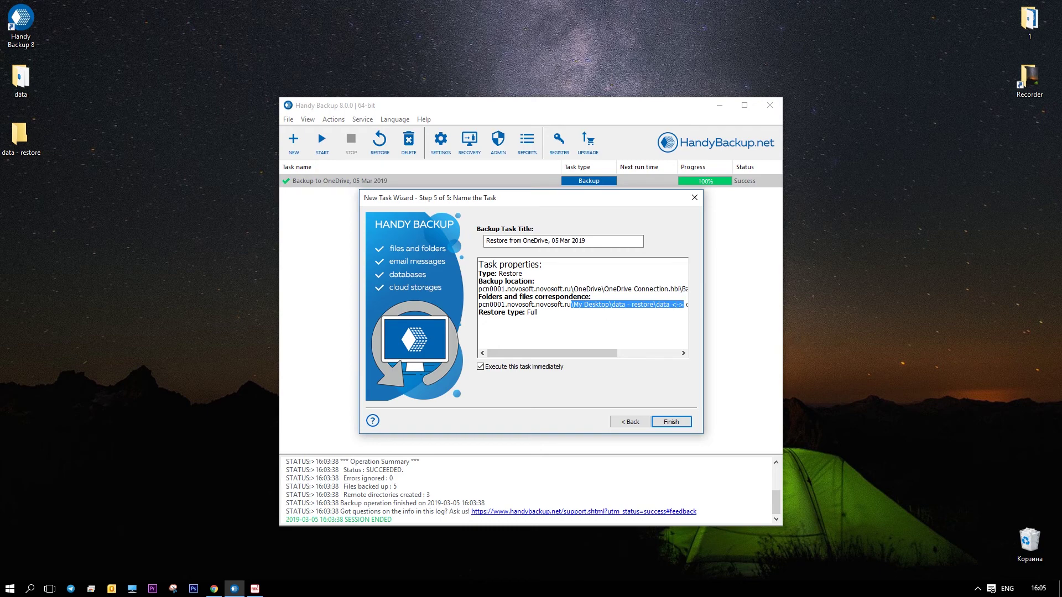
left_click_drag(527, 312, 532, 313)
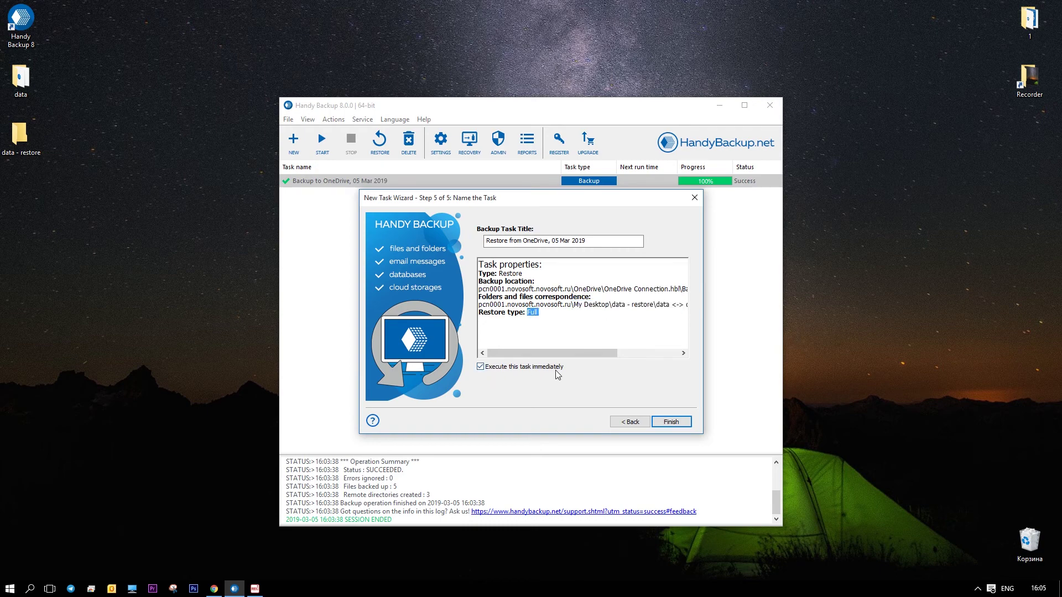
left_click(671, 422)
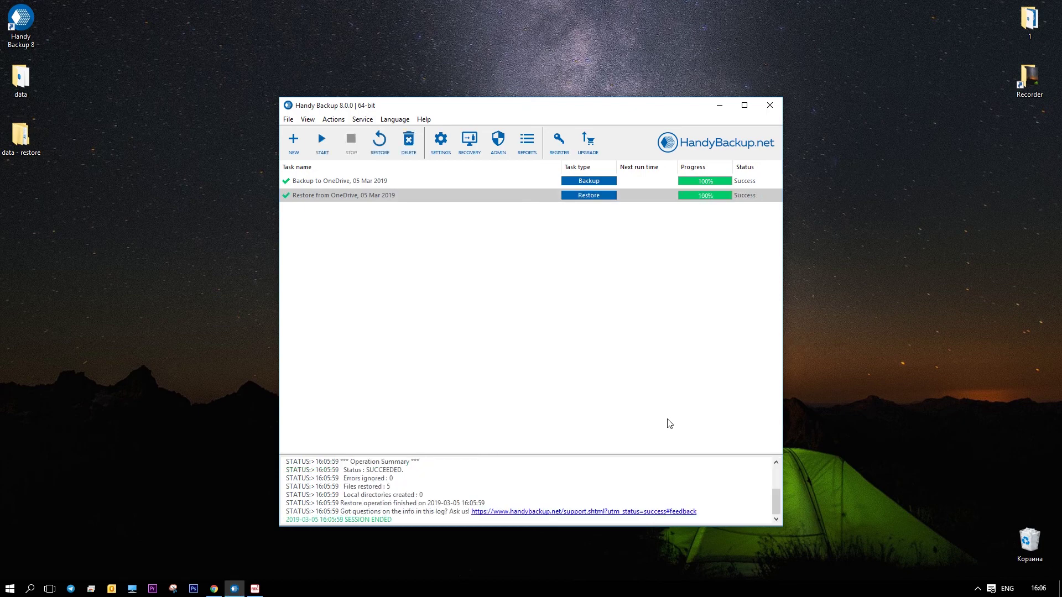
Step: Minimize Handy Backup and view the five restored images in data - restore\data, then minimize Explorer
left_click(719, 107)
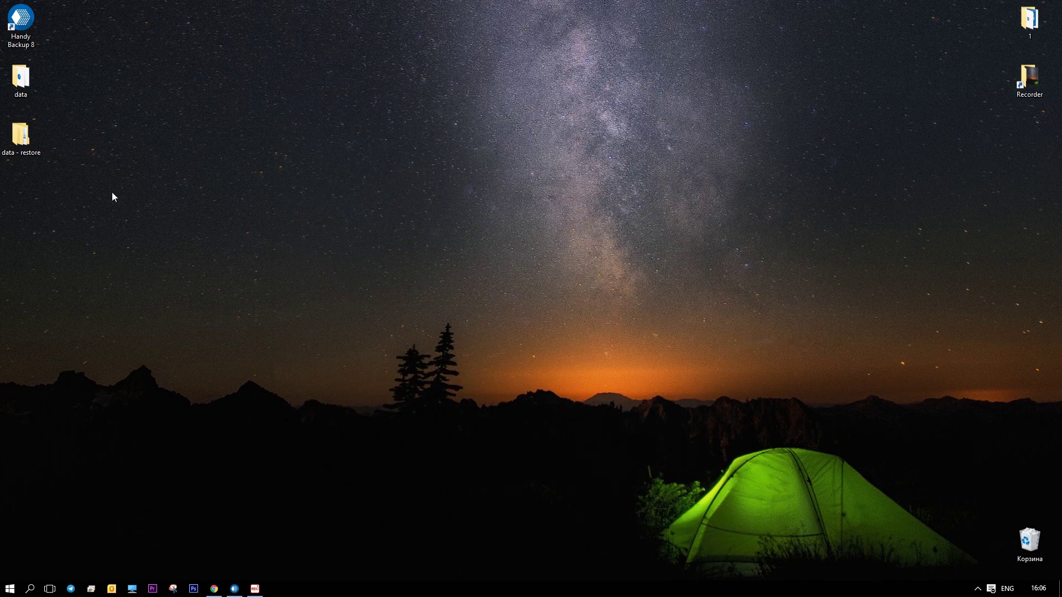
double_click(21, 136)
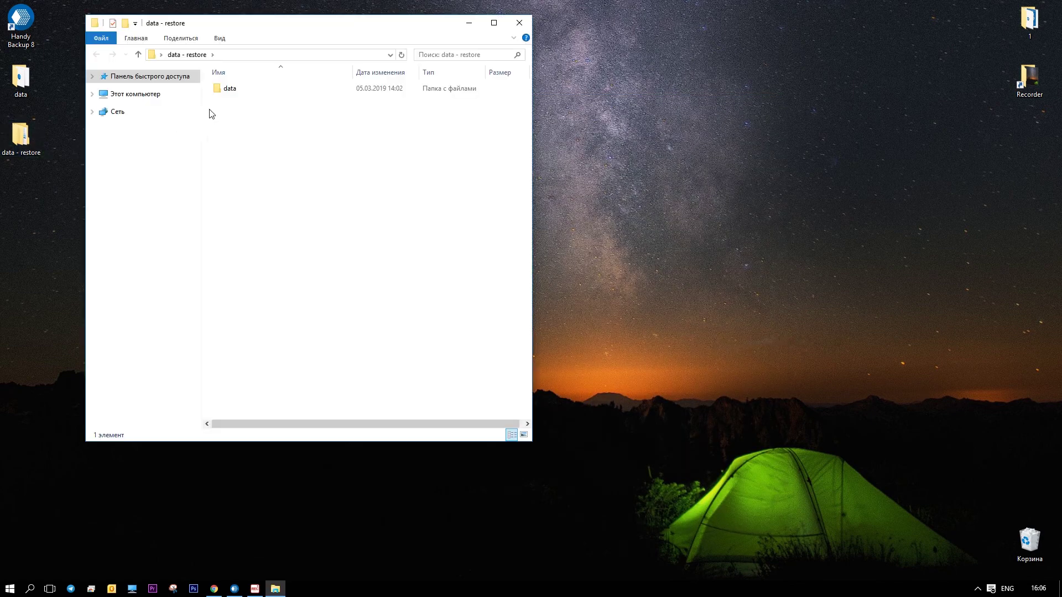
double_click(246, 91)
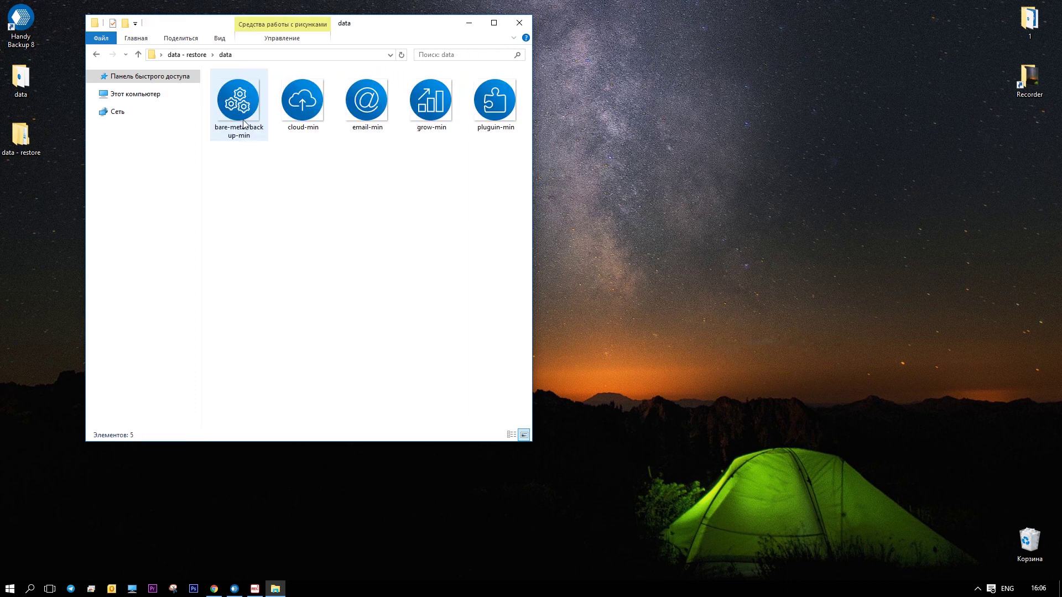
left_click_drag(221, 159, 499, 115)
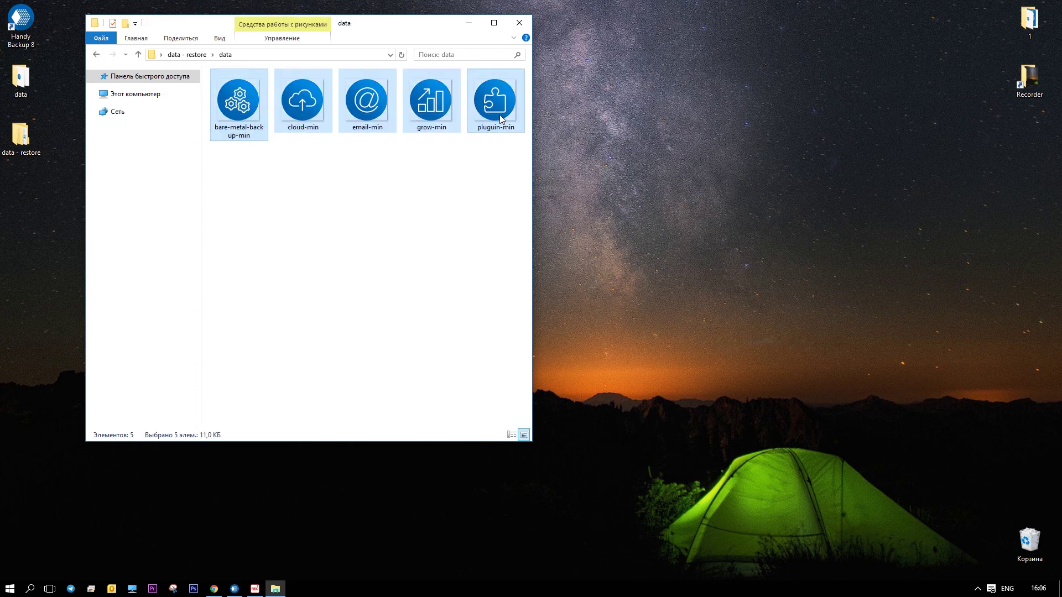
left_click(485, 193)
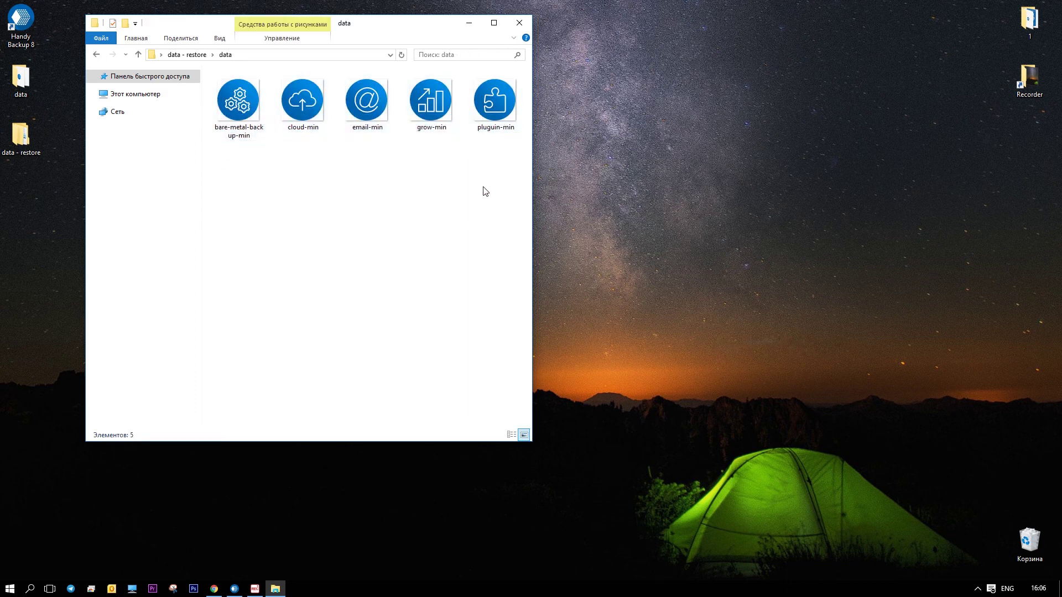
left_click(467, 23)
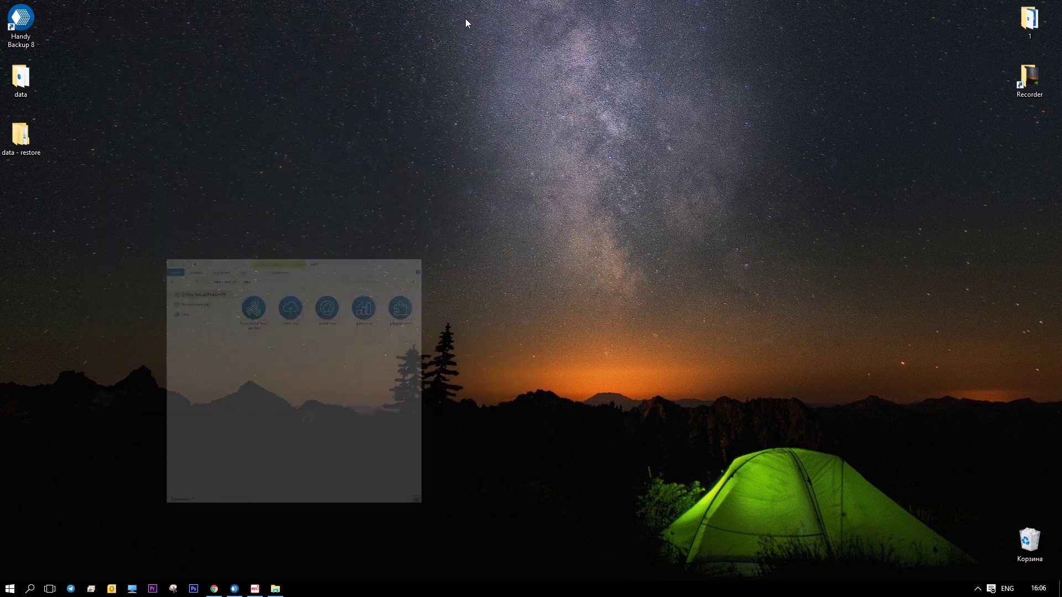